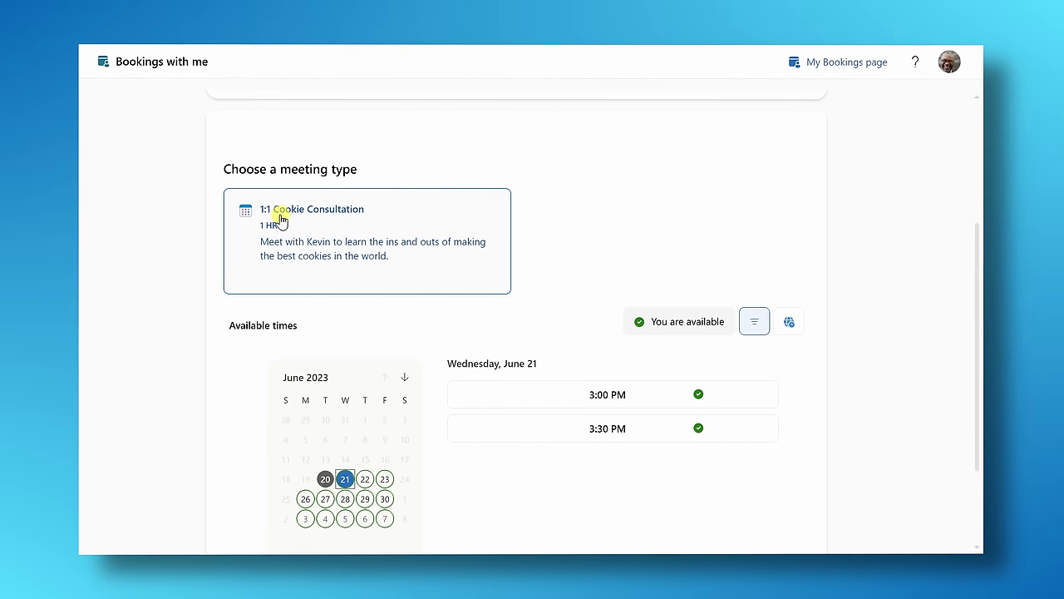
Select the 1:1 Cookie Consultation card to show its June 2023 available times
click(353, 211)
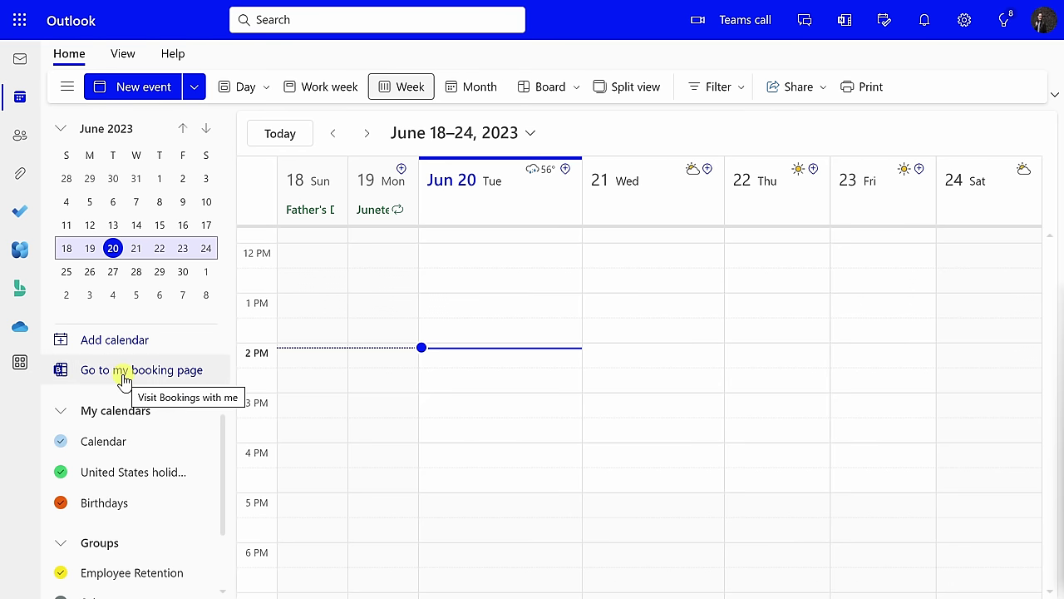
Reveal the New event choices (Mail, Event, Bookable time), then go to the personal booking page
click(192, 87)
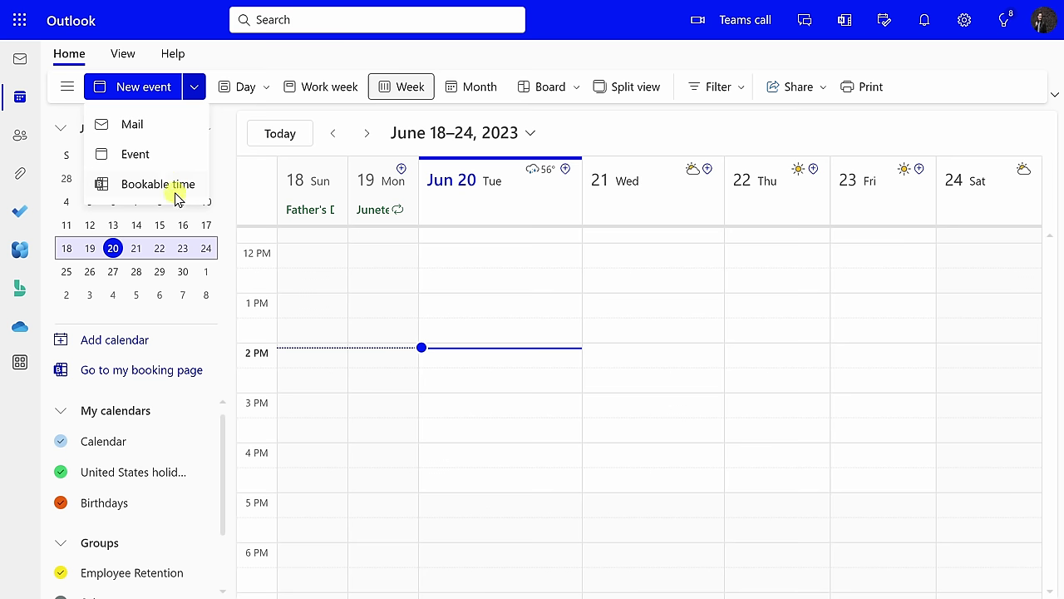
click(154, 370)
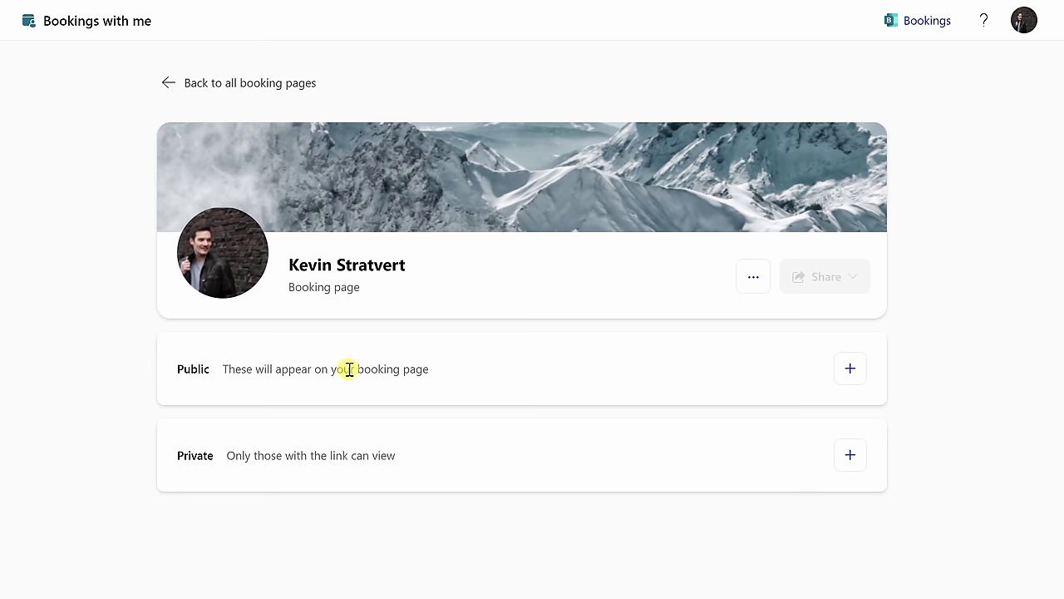
Add a new meeting type under the Public section of the booking page
click(852, 369)
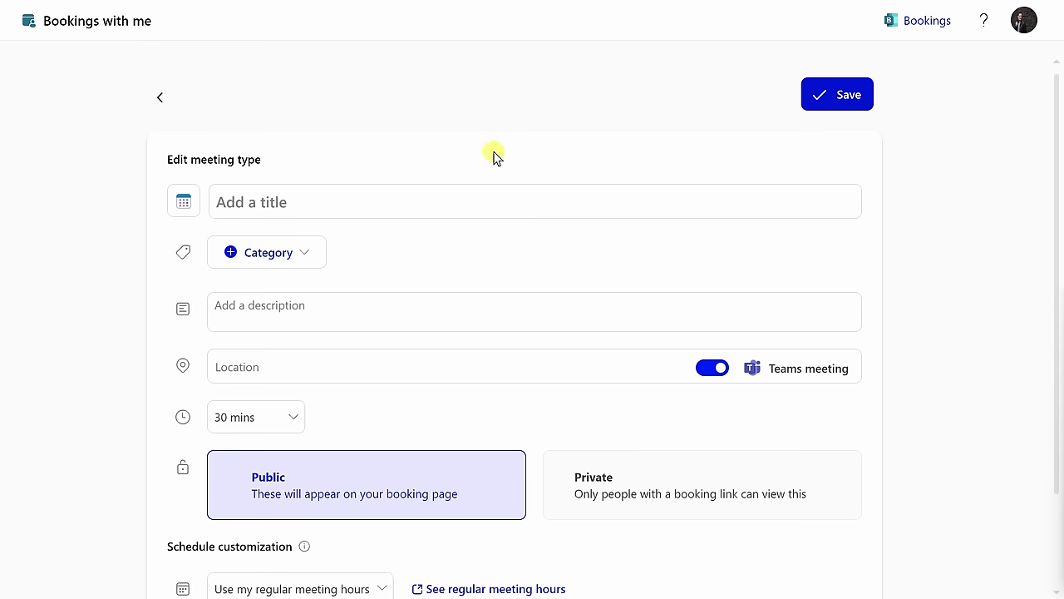
Fill in the 1:1 Cookie Consultation title, cookie-making description, commercial kitchen location and 1 hr duration
scroll(570, 160, down, 2)
scroll(576, 171, up, 2)
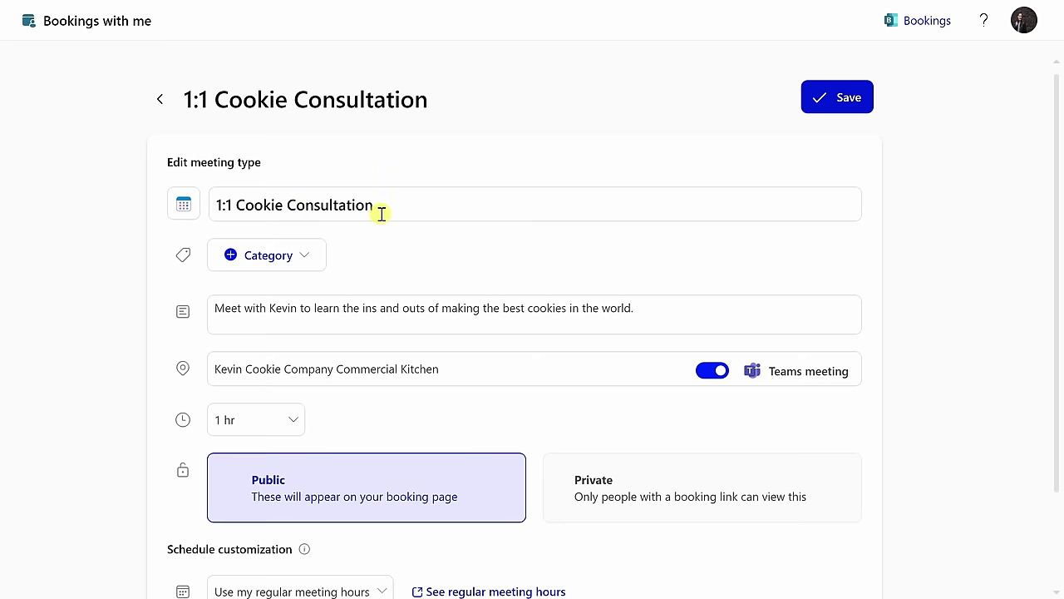
scroll(381, 213, down, 1)
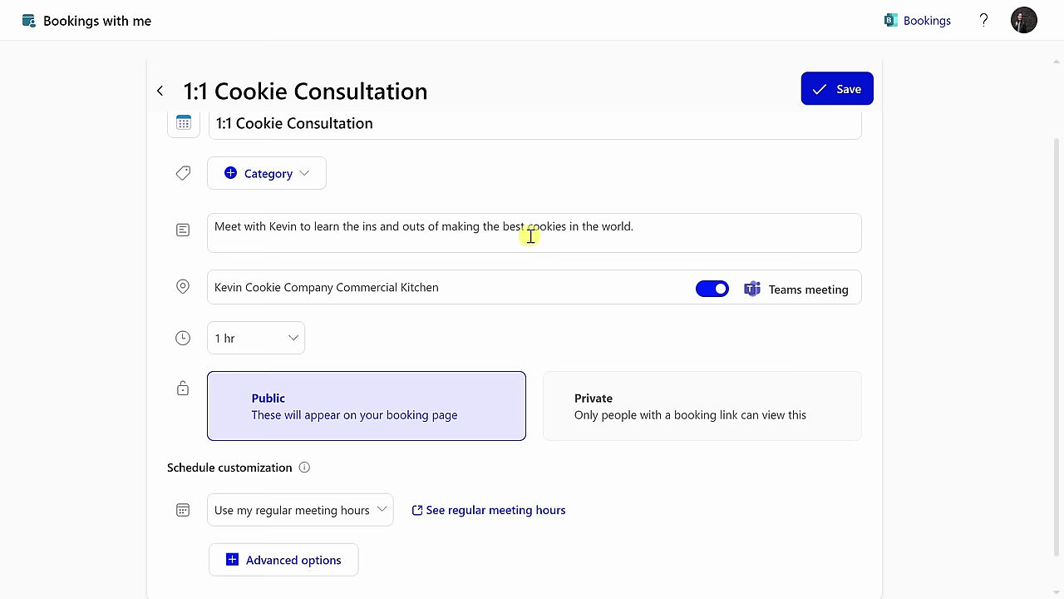
scroll(529, 235, down, 1)
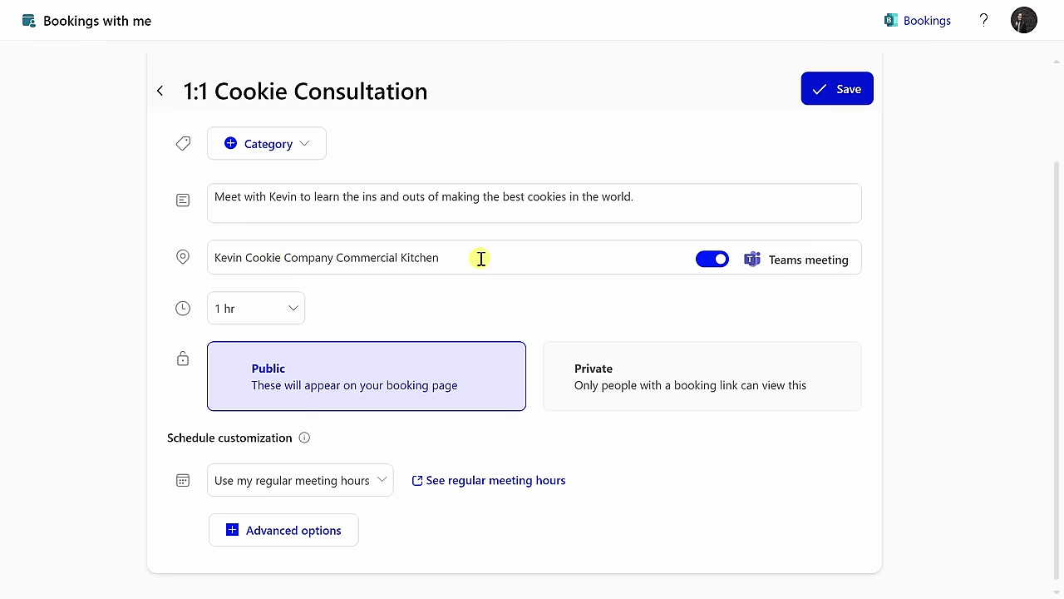
click(714, 263)
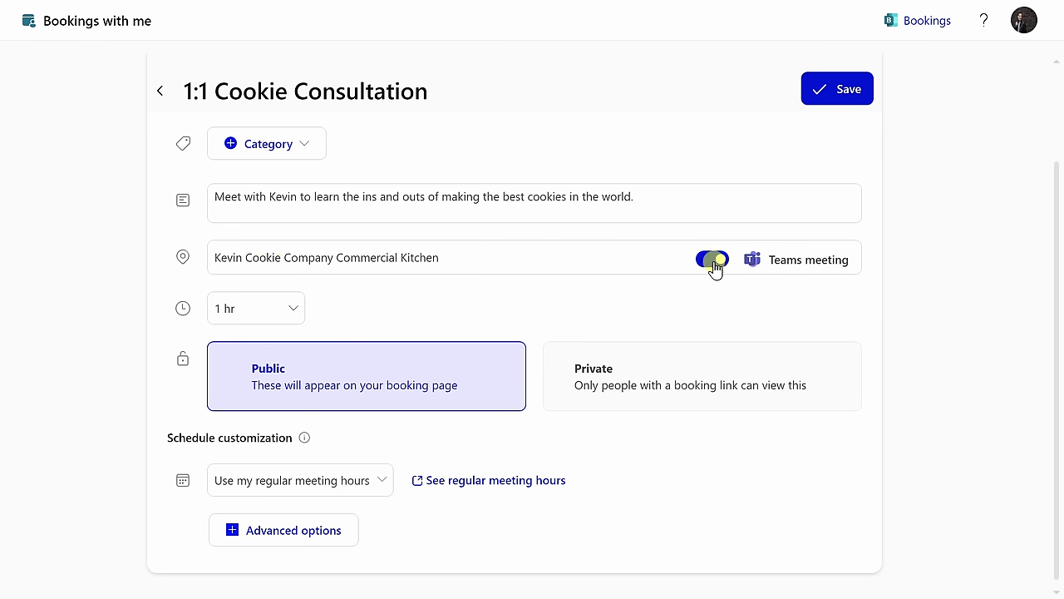
Keep the 1 hr duration and switch to custom availability hours, Monday–Friday 8:00 AM–5:00 PM
click(283, 304)
click(373, 308)
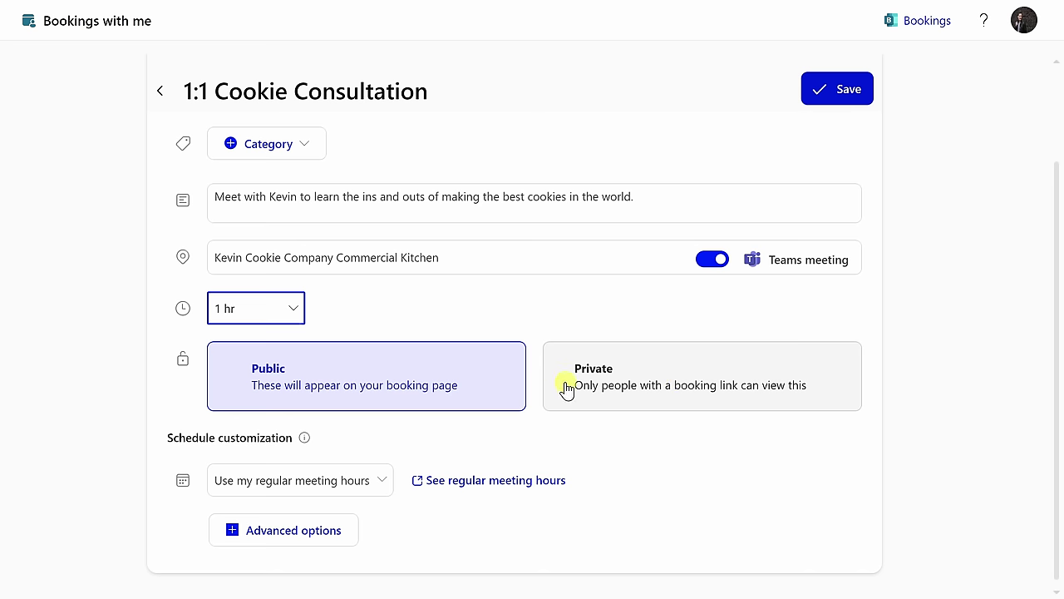
click(360, 483)
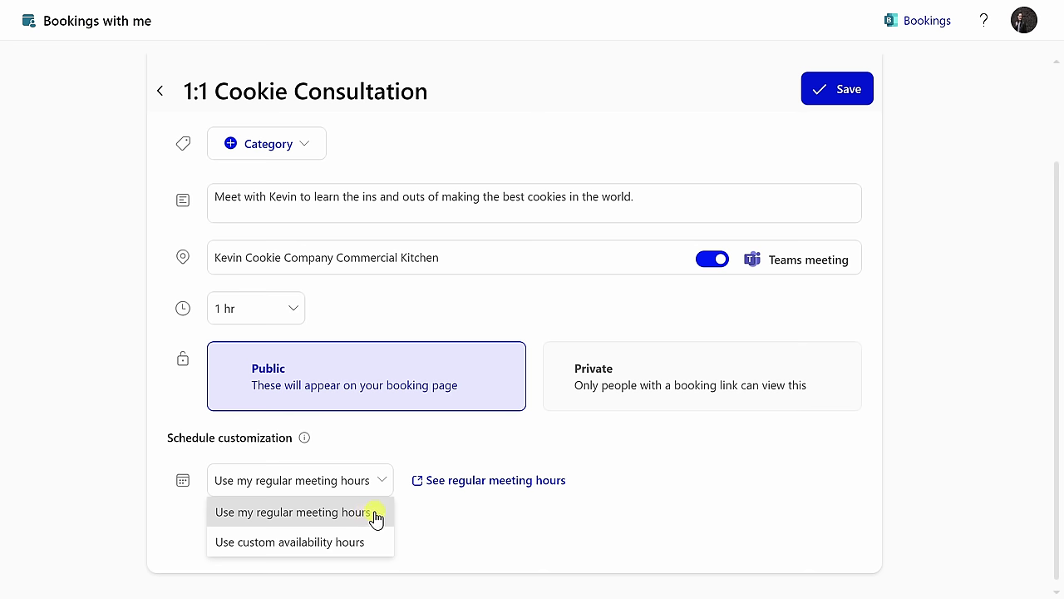
click(312, 545)
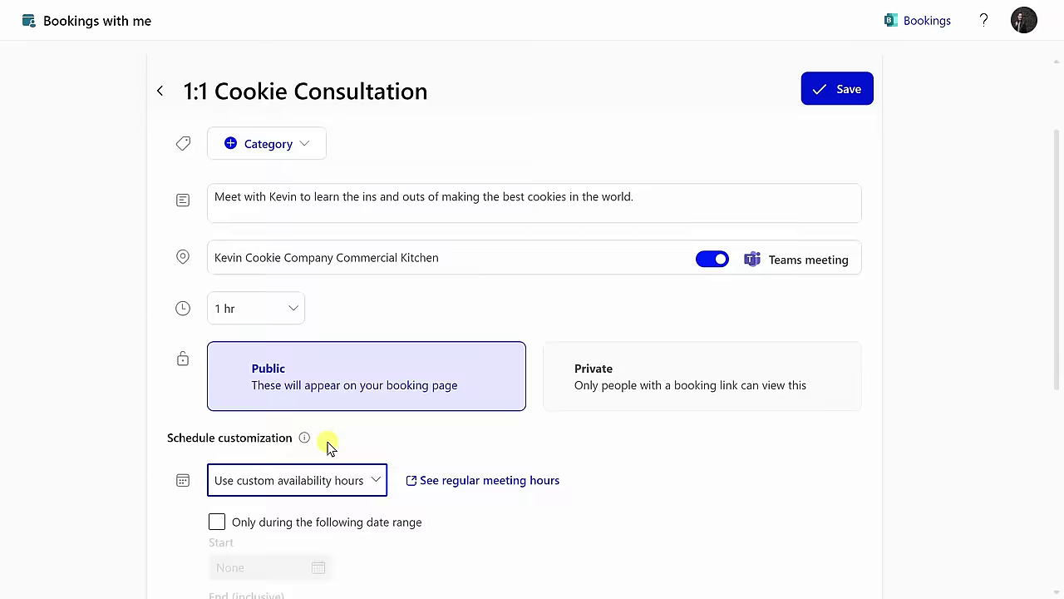
scroll(328, 444, down, 5)
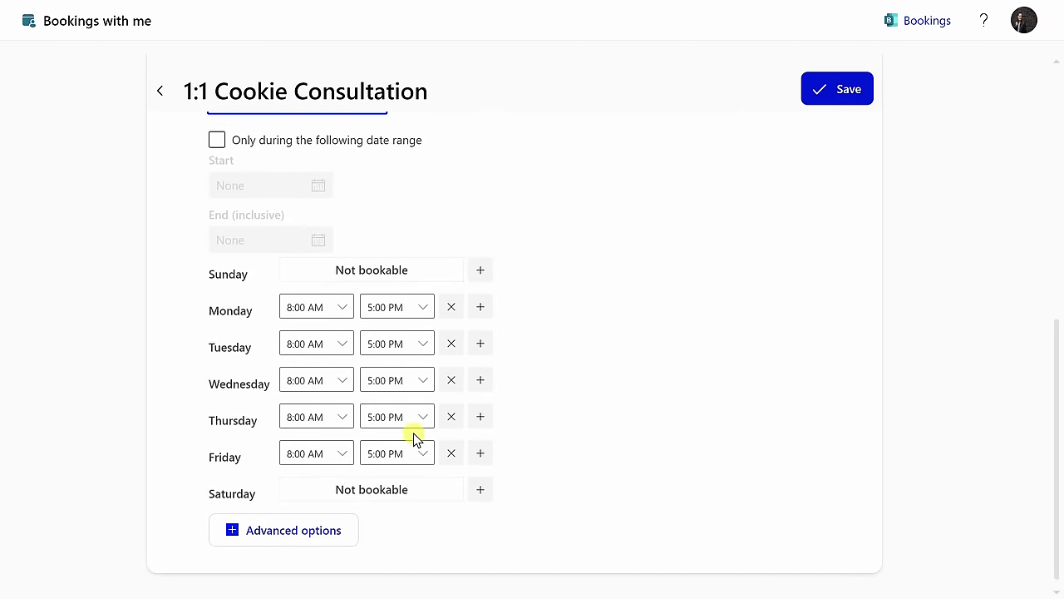
Set the minimum lead time to 1 day in Advanced options and save the meeting type
click(321, 530)
scroll(391, 396, down, 3)
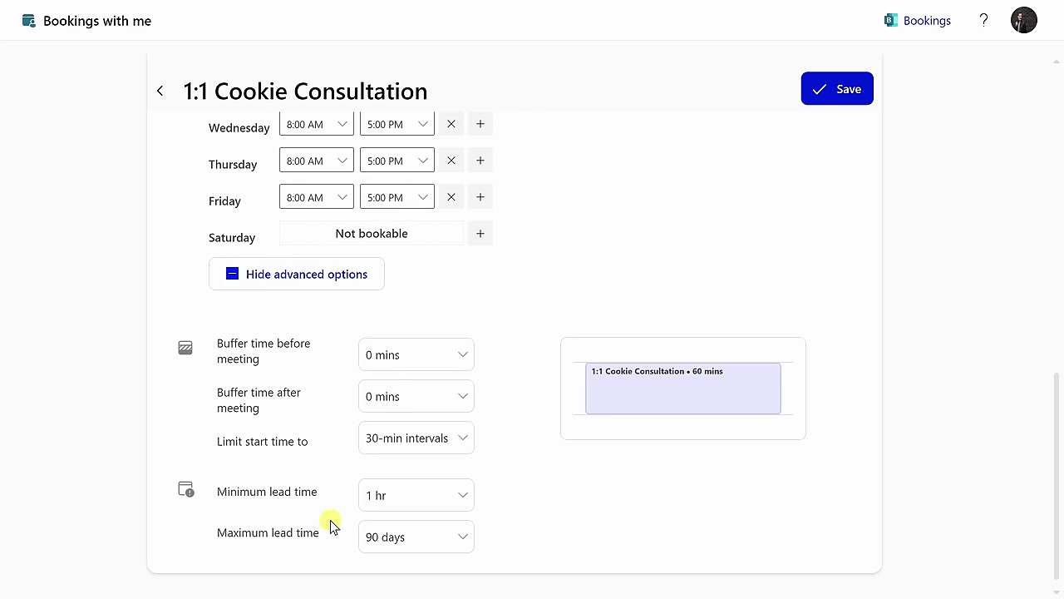
click(413, 497)
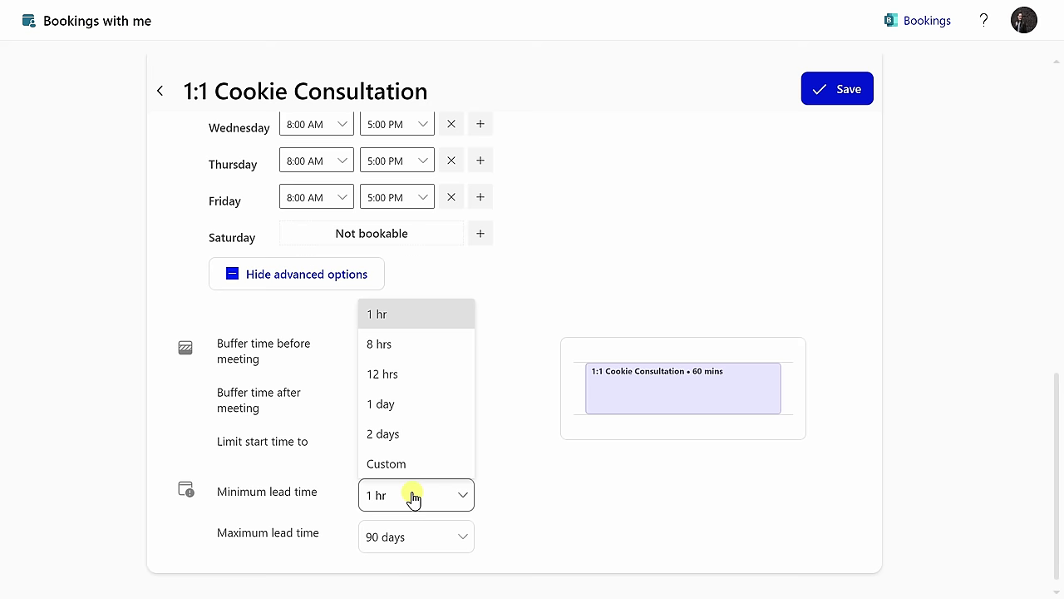
click(407, 414)
scroll(518, 455, up, 6)
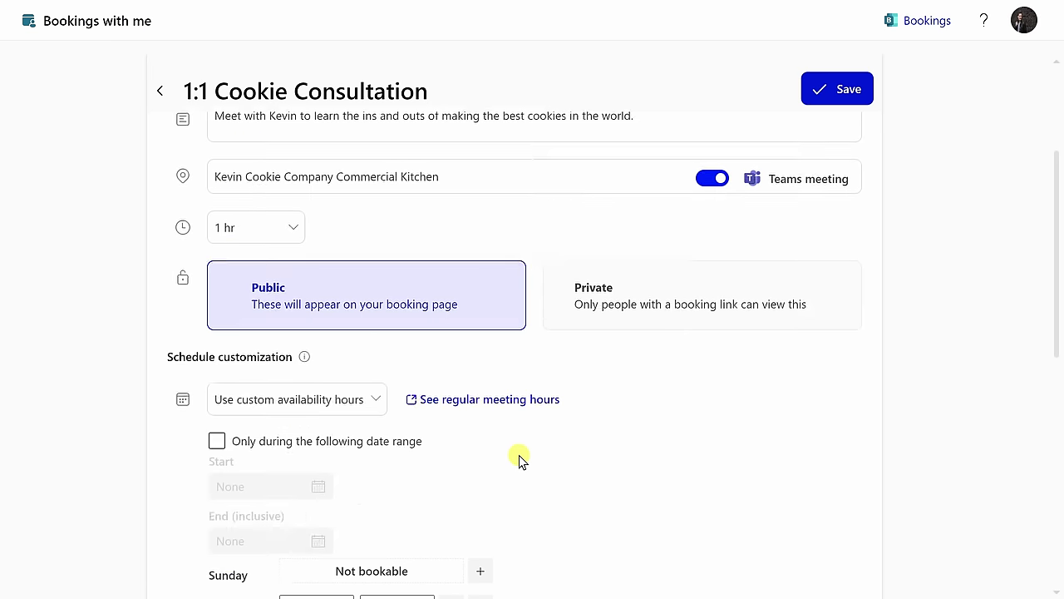
scroll(519, 455, up, 3)
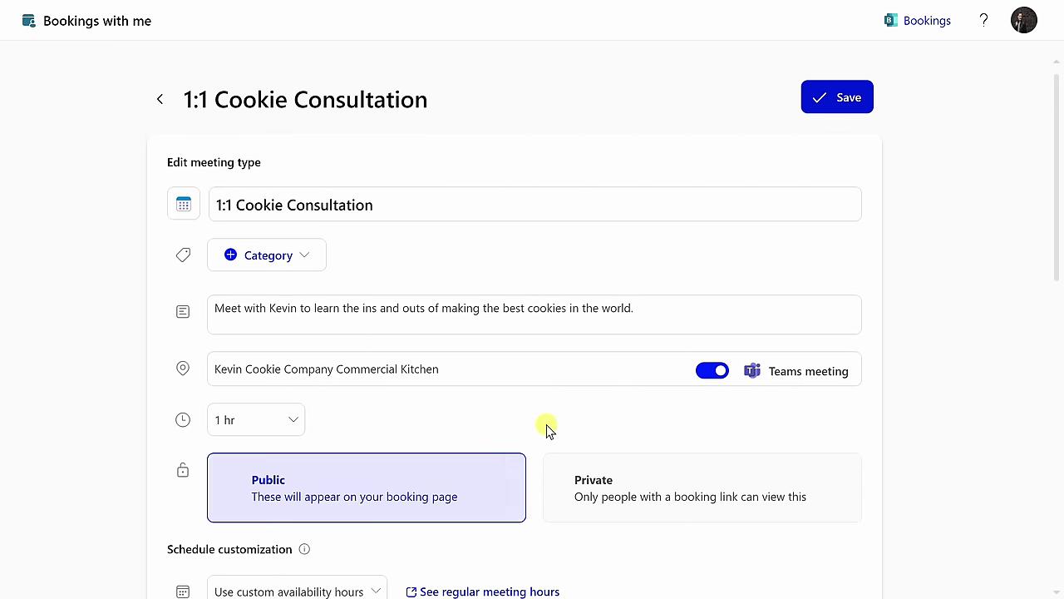
click(837, 103)
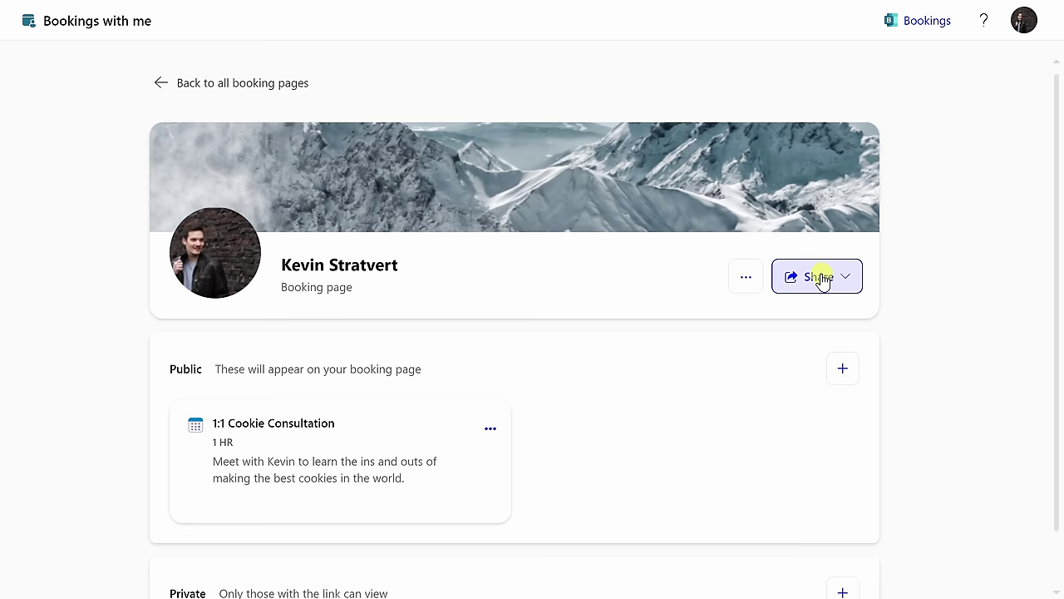
Check the saved 1 HR Cookie Consultation card and show the booking page's sharing choices
scroll(819, 280, down, 1)
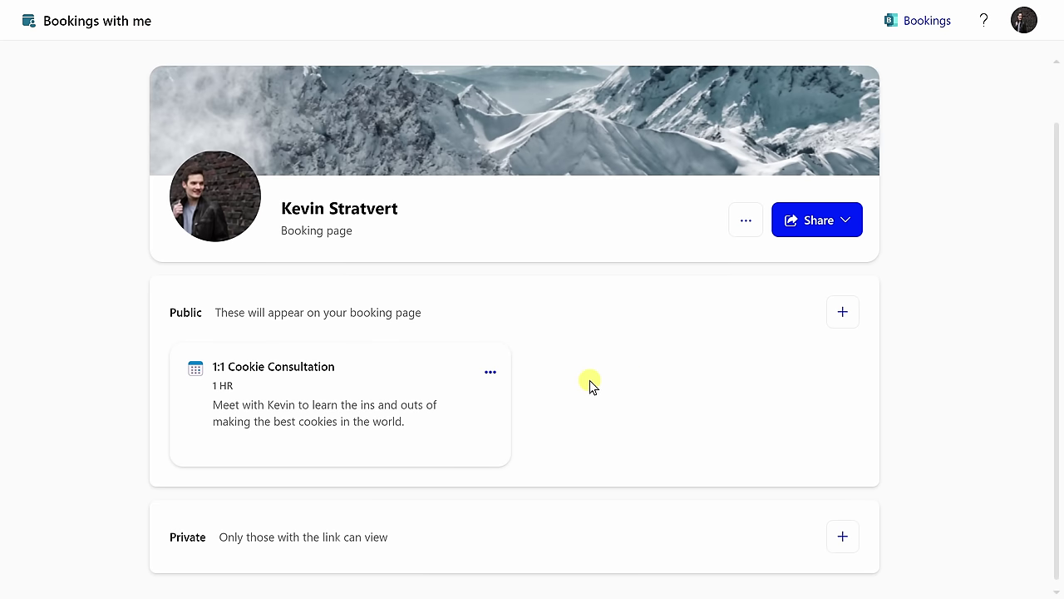
scroll(573, 337, up, 1)
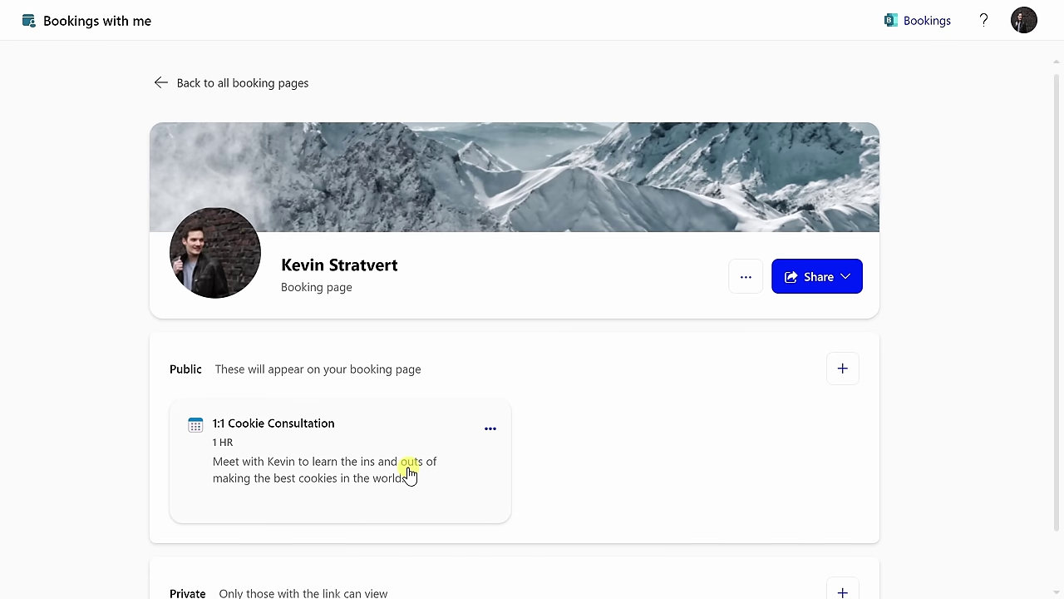
click(823, 279)
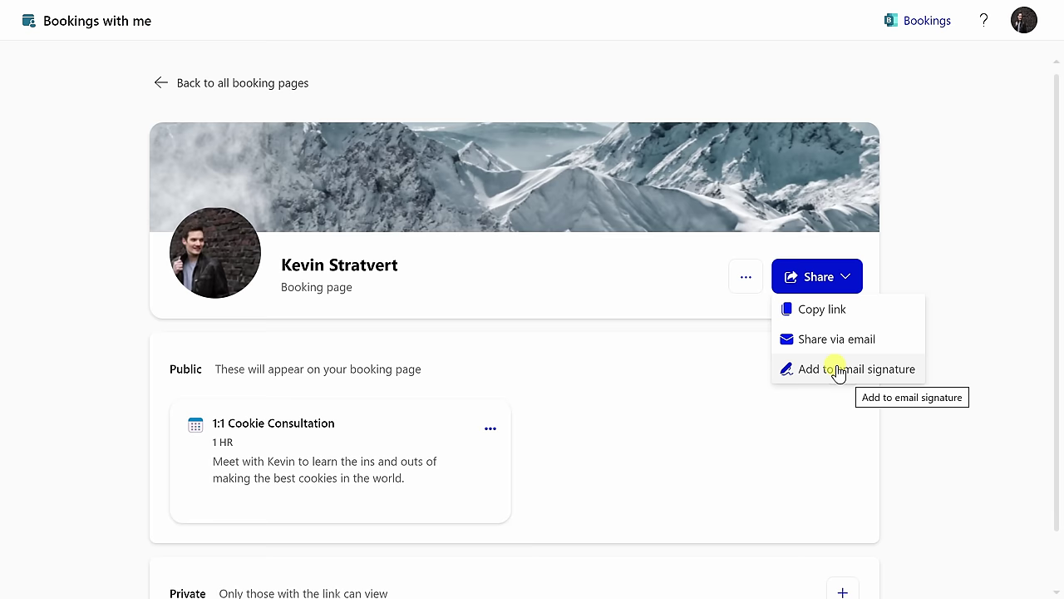
Start sharing the Cookie Consultation meeting type by email
click(713, 333)
scroll(615, 331, down, 1)
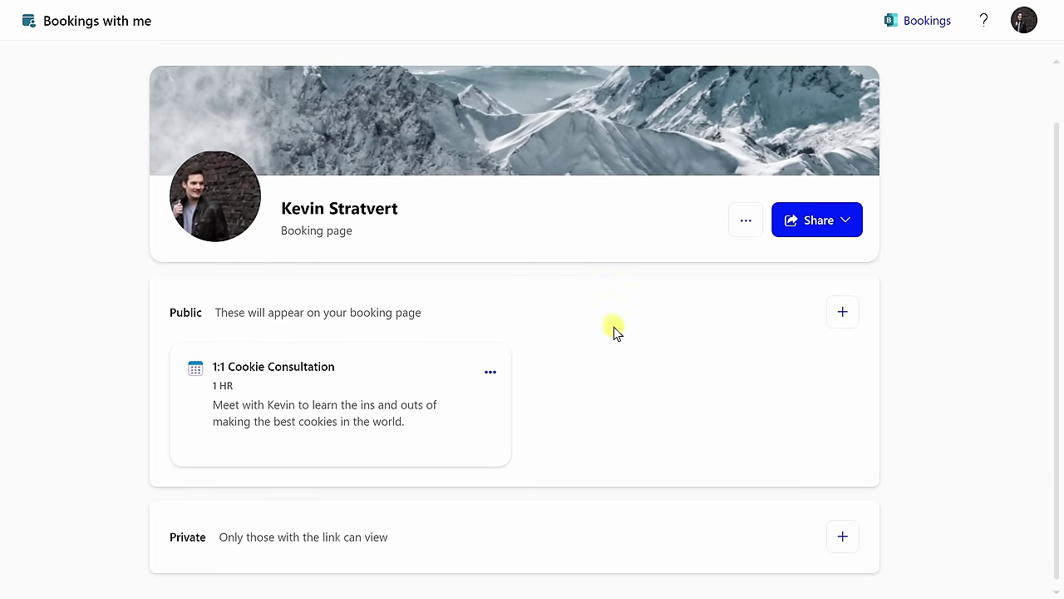
click(490, 374)
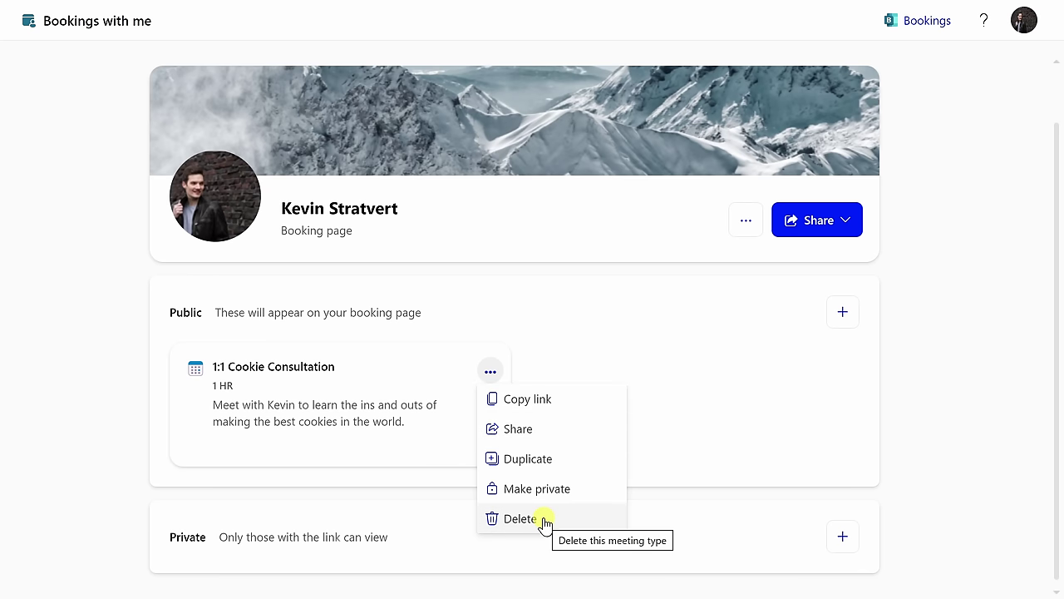
click(548, 428)
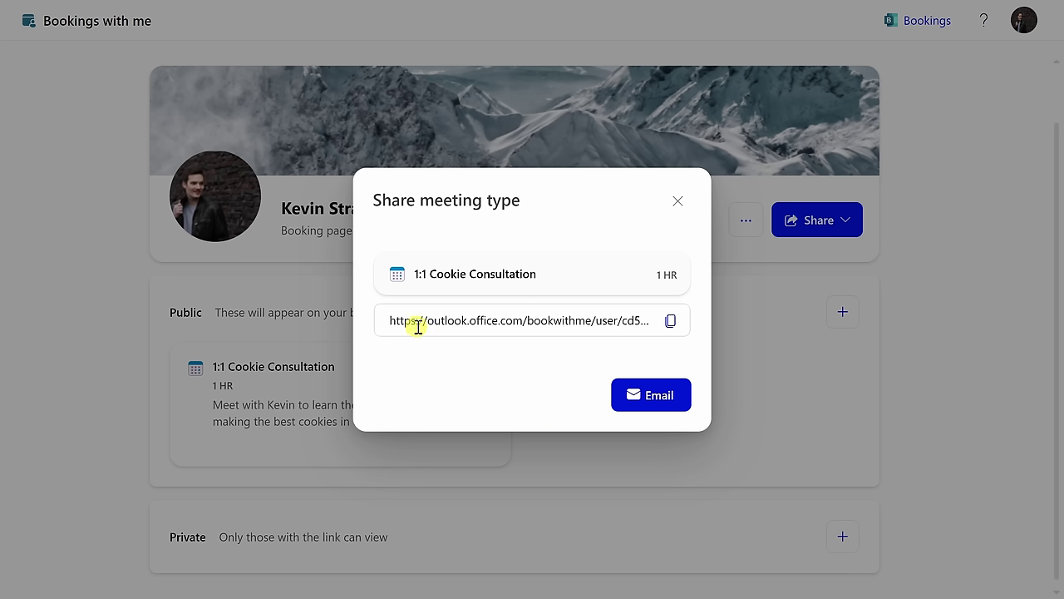
click(657, 397)
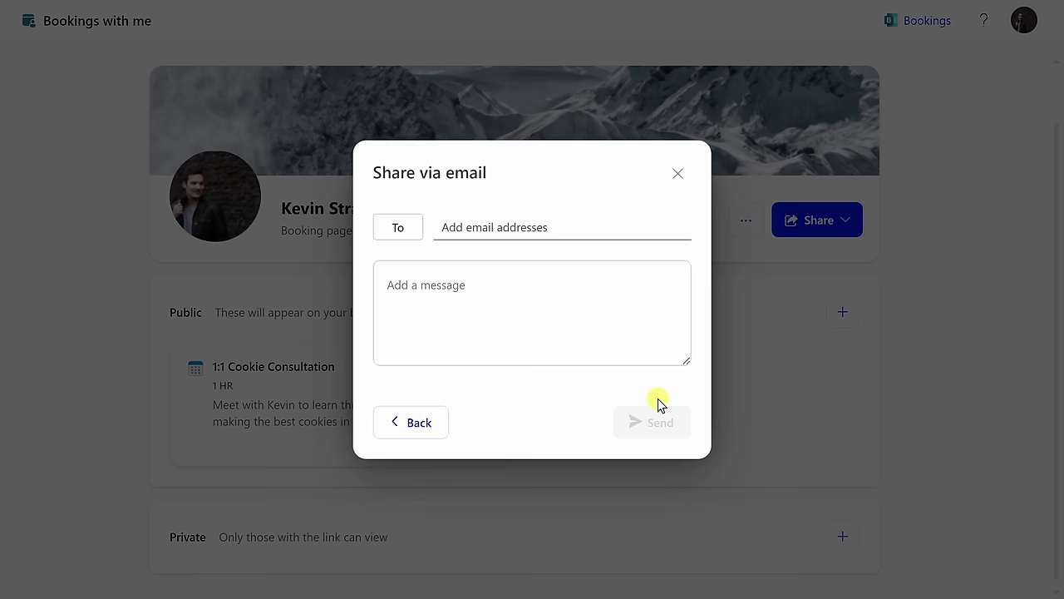
Send the booking link to the suggested contact with the pasted cookie note, then open it
click(487, 227)
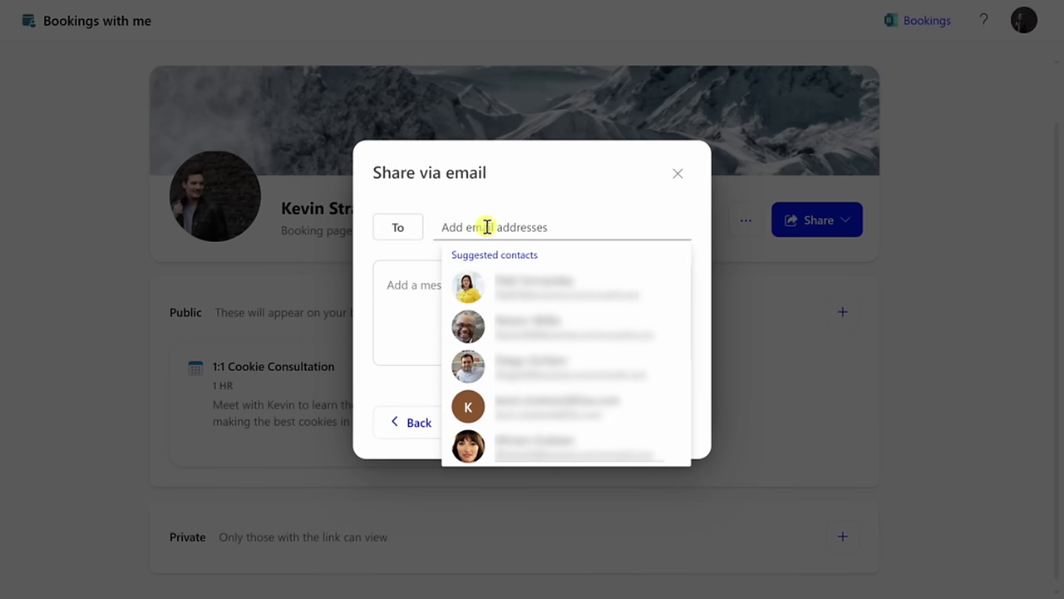
click(529, 327)
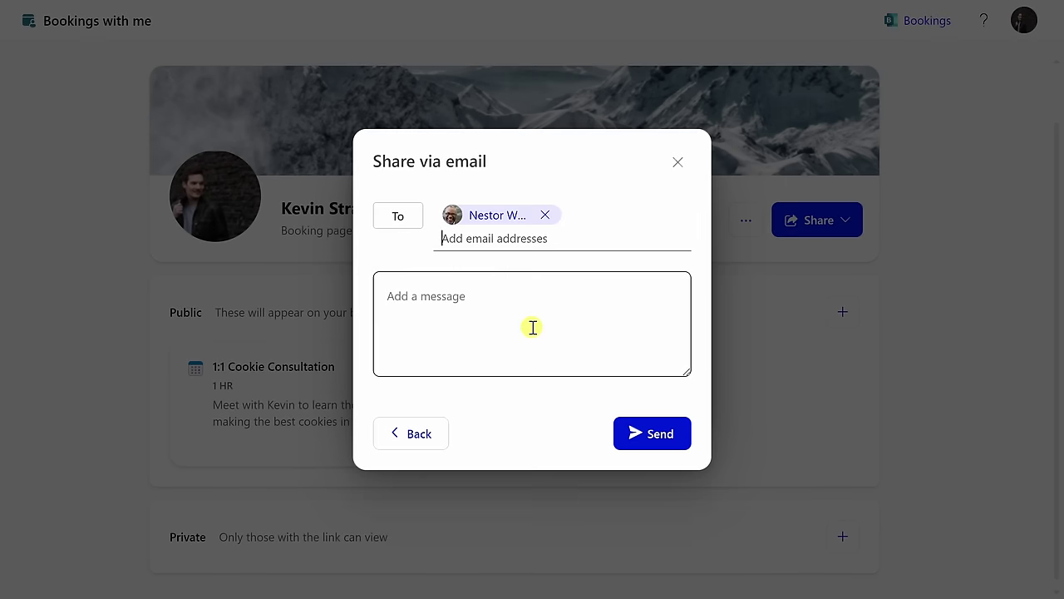
click(494, 302)
text(You need to up your cookie game, Nestor. I can't believe you said you liked Mrs. Fields. Come to my consultation session to learn how to make real cookies.)
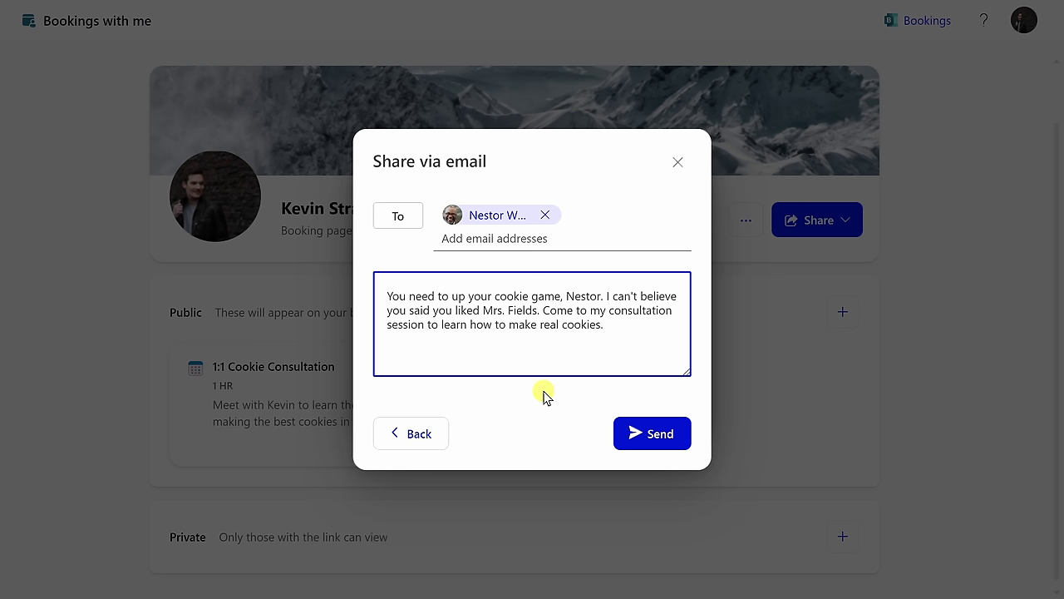
click(659, 437)
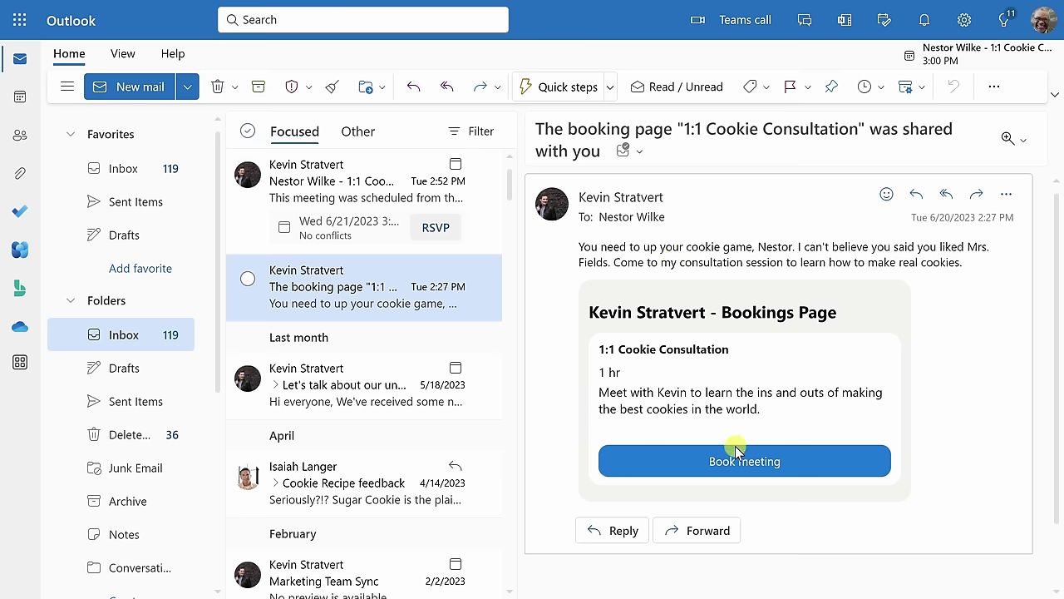
click(745, 465)
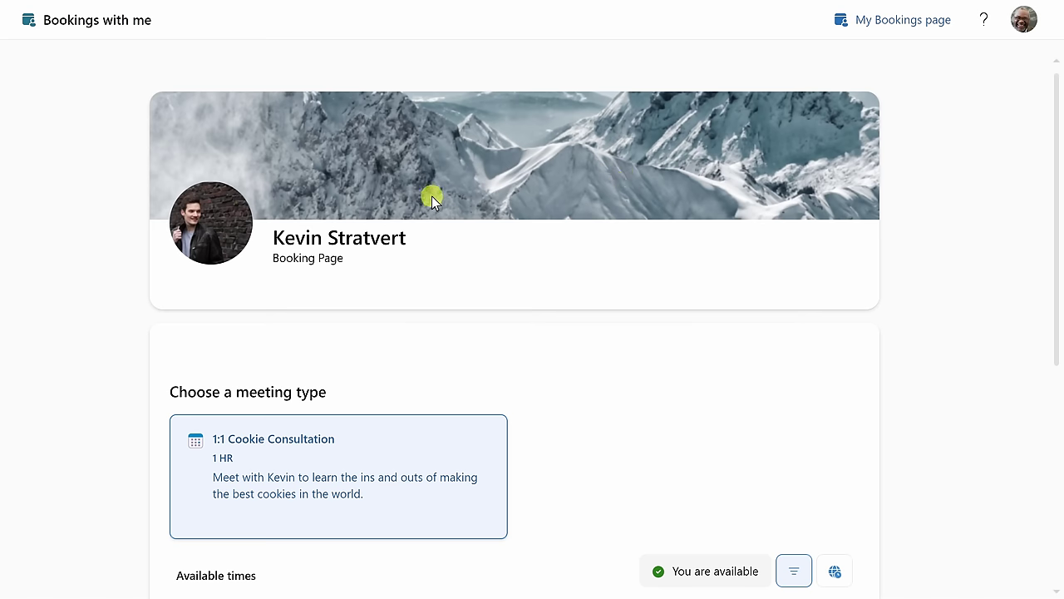
Choose the 1:1 Cookie Consultation and pick the 3:00 PM slot on June 21
scroll(438, 193, down, 3)
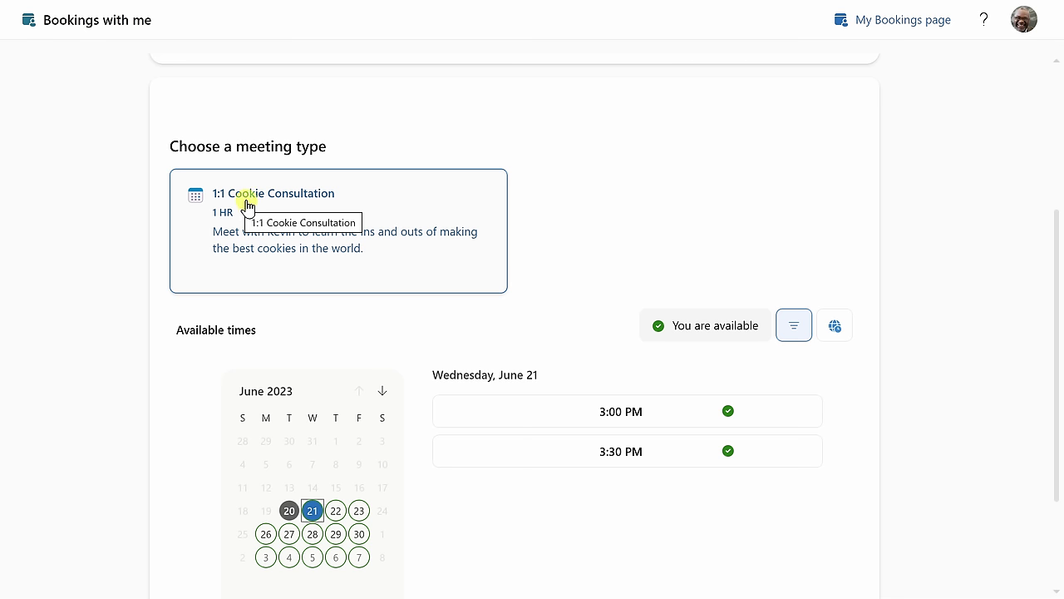
click(321, 195)
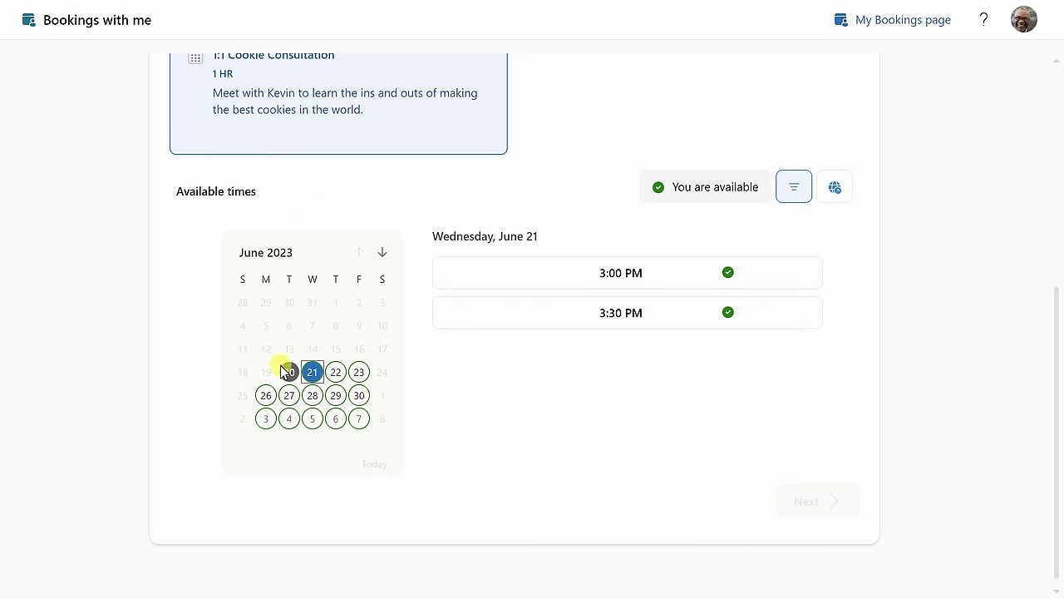
click(289, 373)
click(335, 396)
click(292, 397)
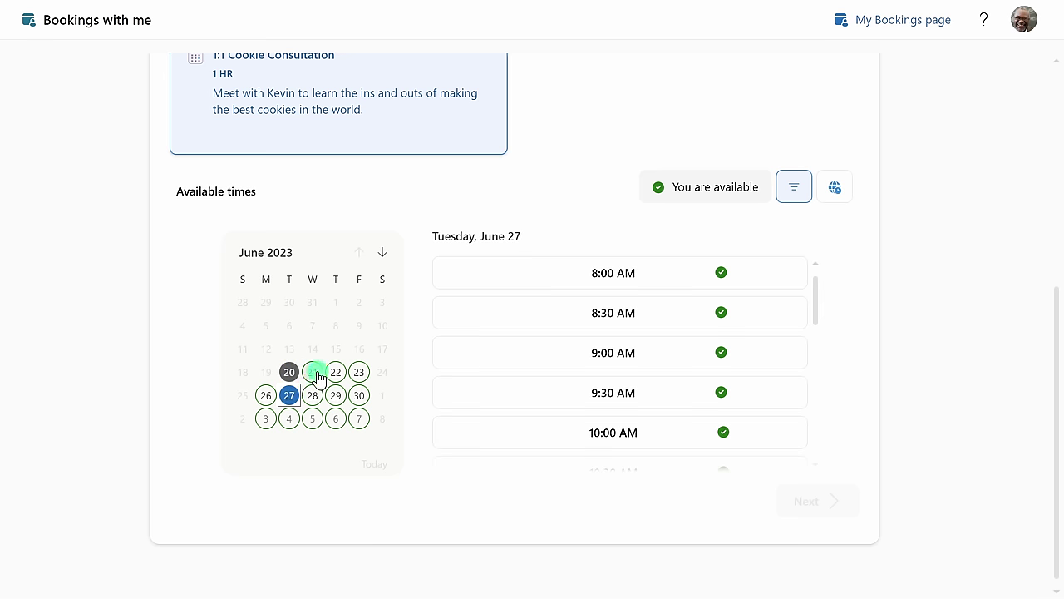
click(312, 373)
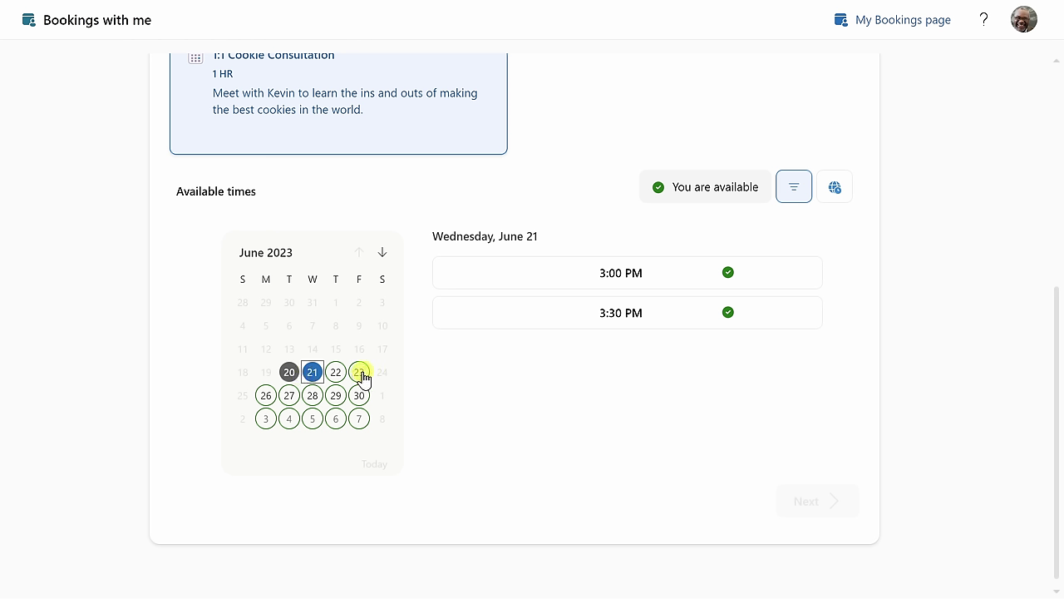
click(314, 374)
click(669, 279)
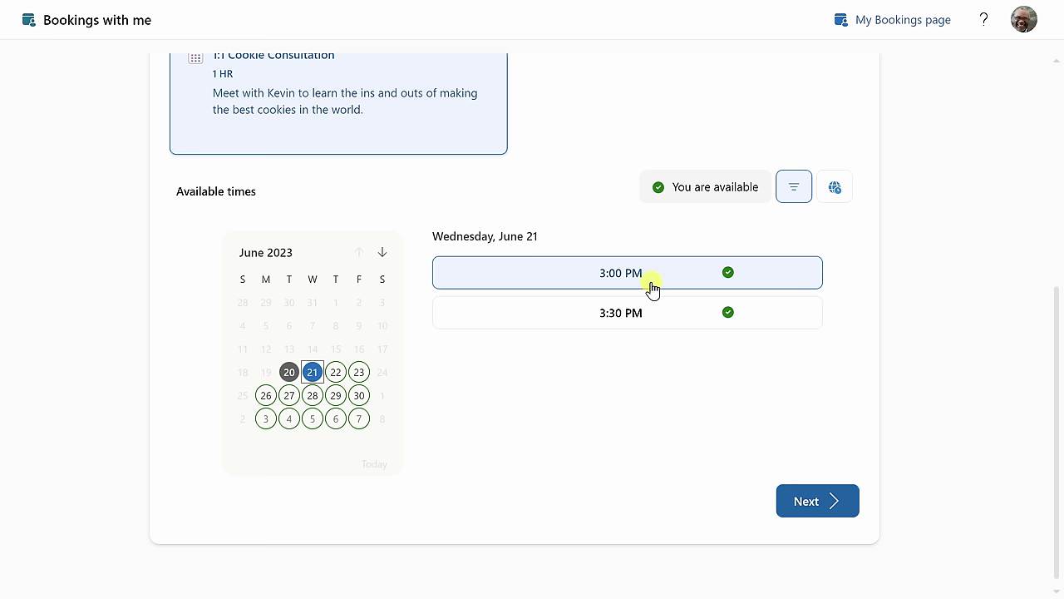
Review the time zone filter options and continue to booking details for the slot
click(799, 195)
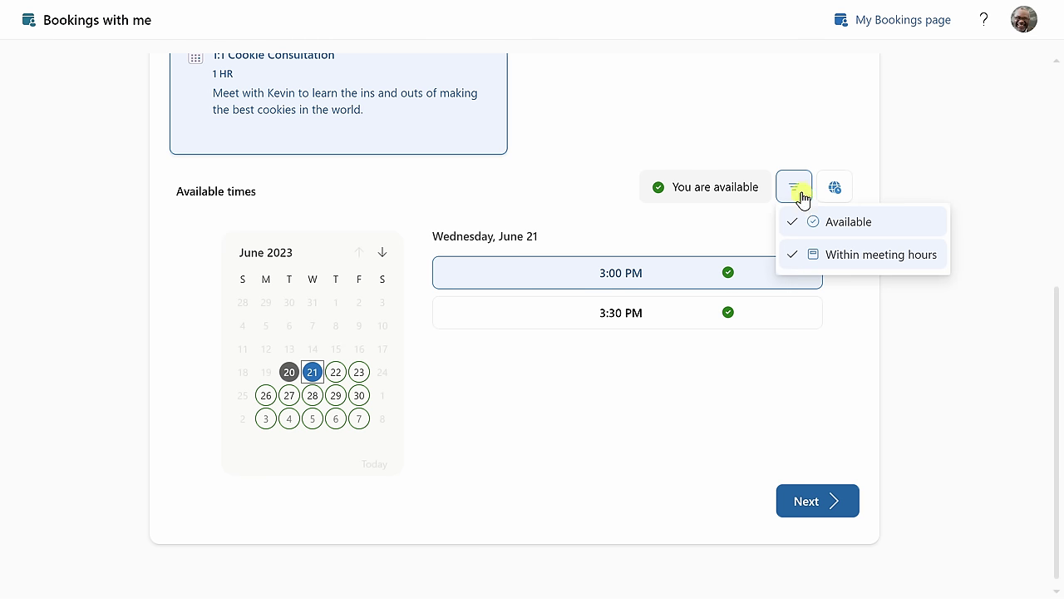
click(831, 188)
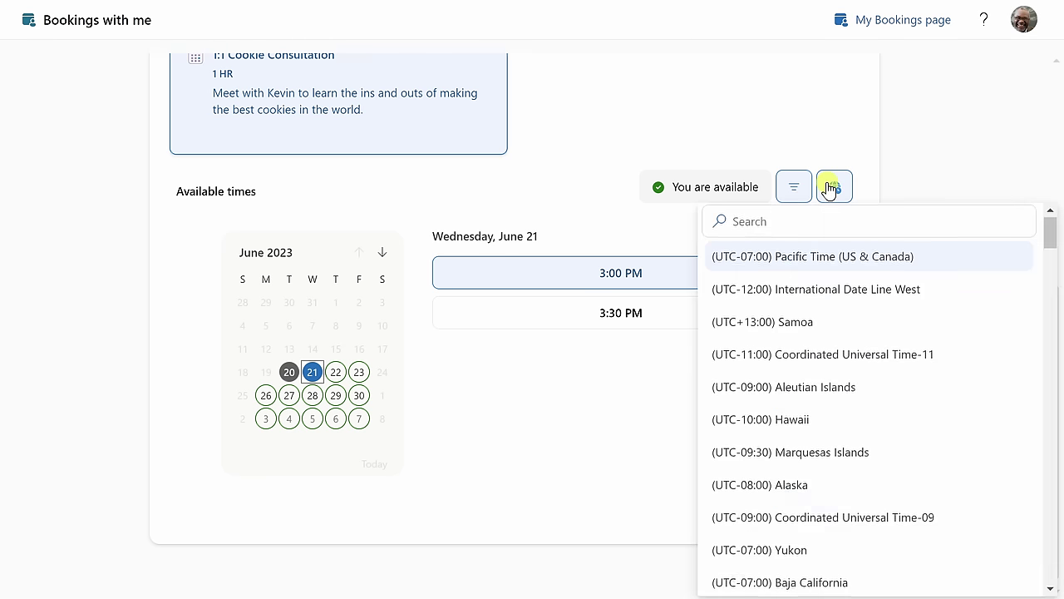
click(882, 178)
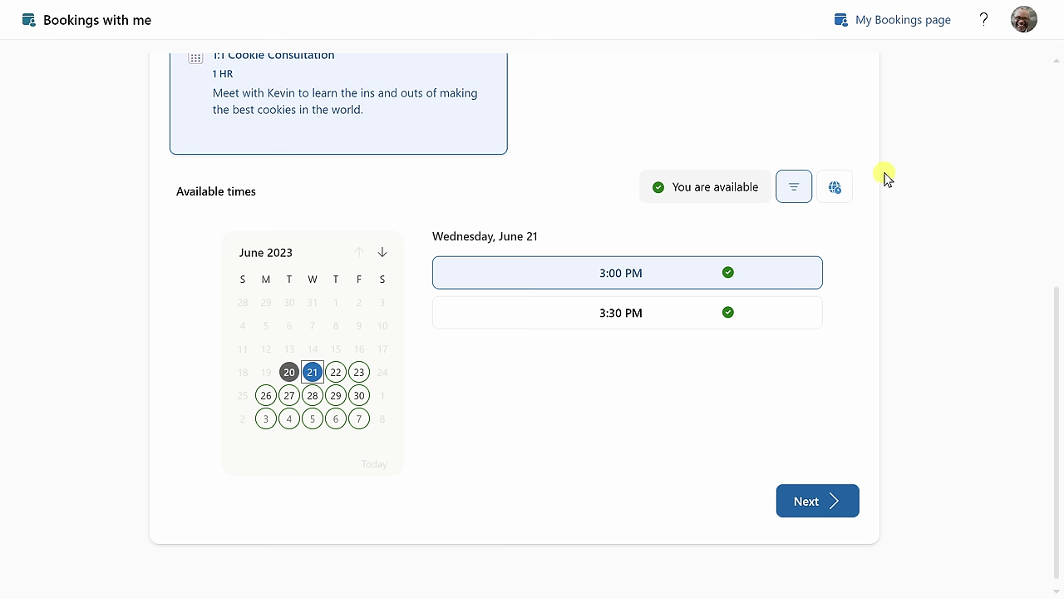
click(802, 508)
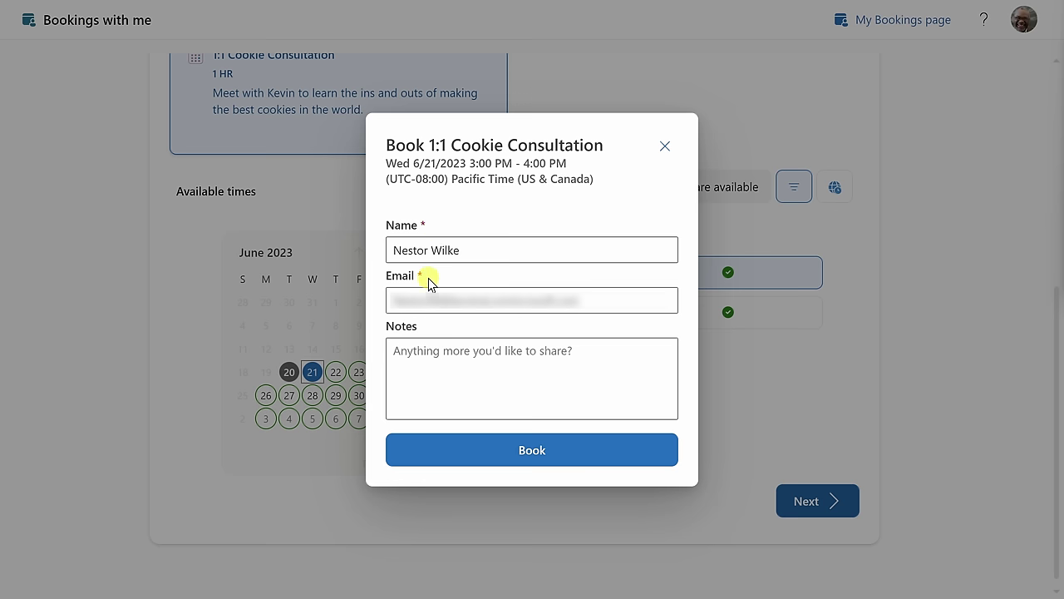
Paste a note into Notes and book the Wed 6/21 3:00–4:00 PM consultation
click(468, 356)
text(Consult with you, Kevin? I am Nestor, the king of cookies. I'll show you how to make cookies during this 'consultation'.)
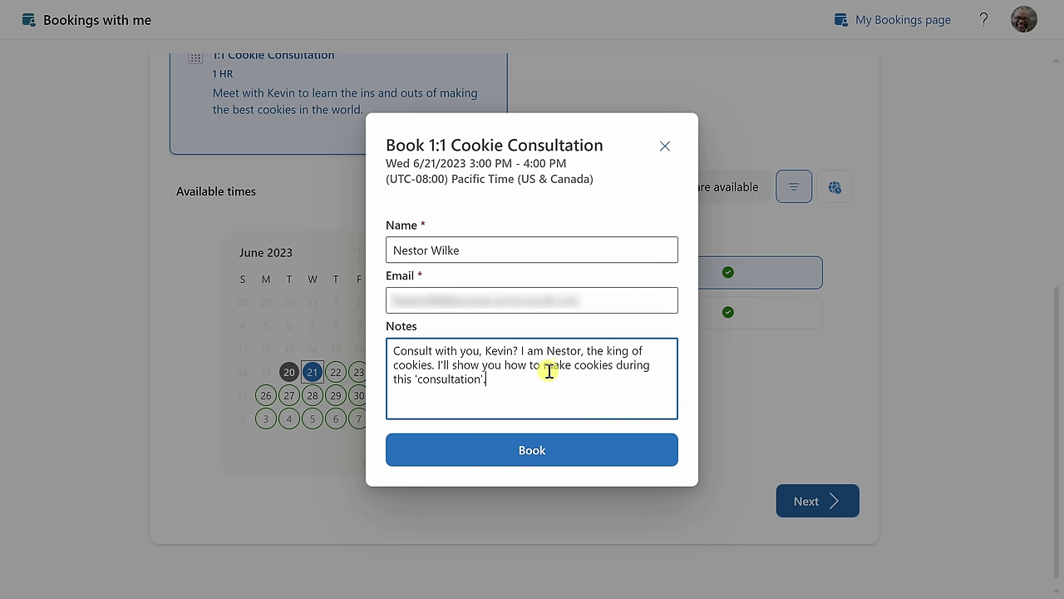
click(539, 449)
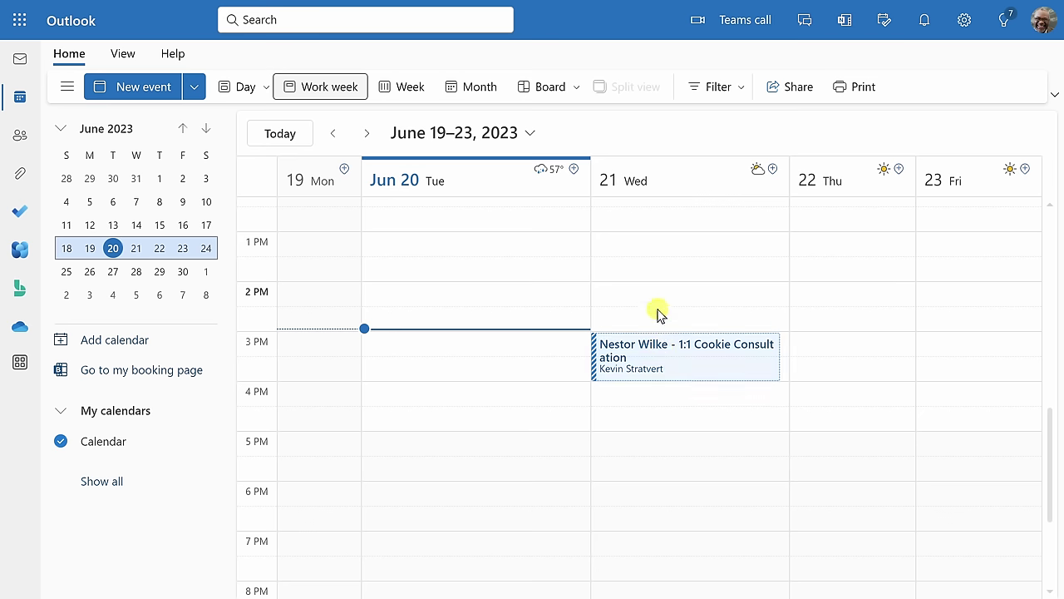
Open the June 21 Cookie Consultation meeting and follow its Manage meeting link to the booking page
double_click(695, 366)
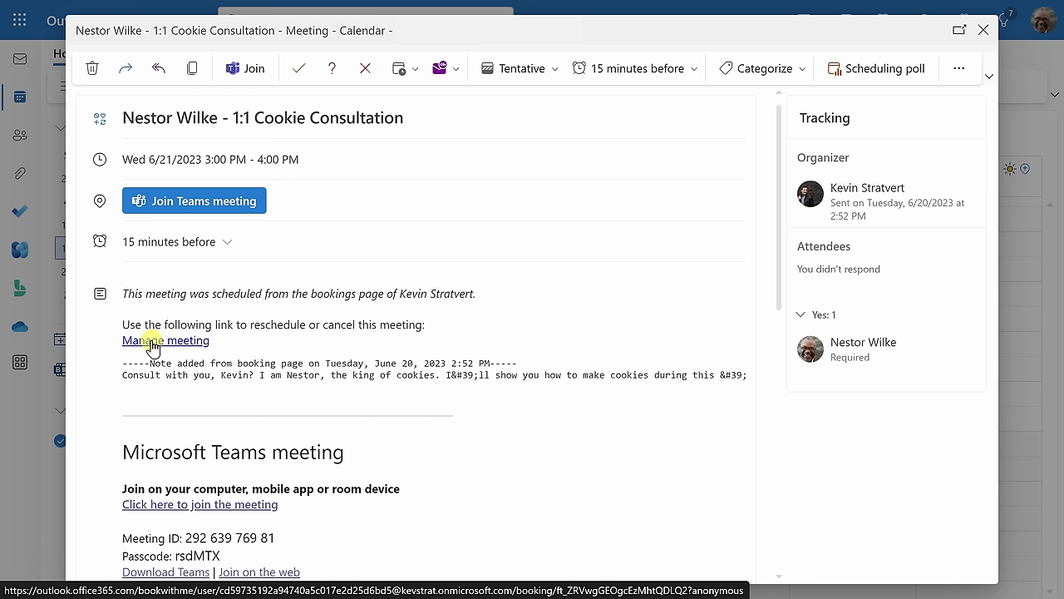
click(151, 341)
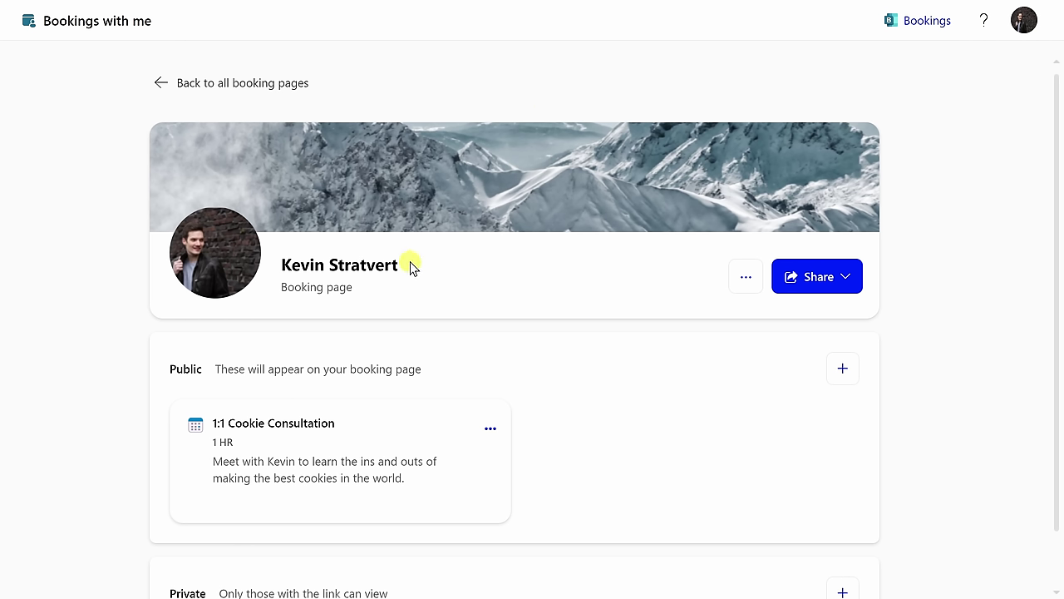
Return to all booking pages and open the Cookies shared booking page's calendar
click(159, 86)
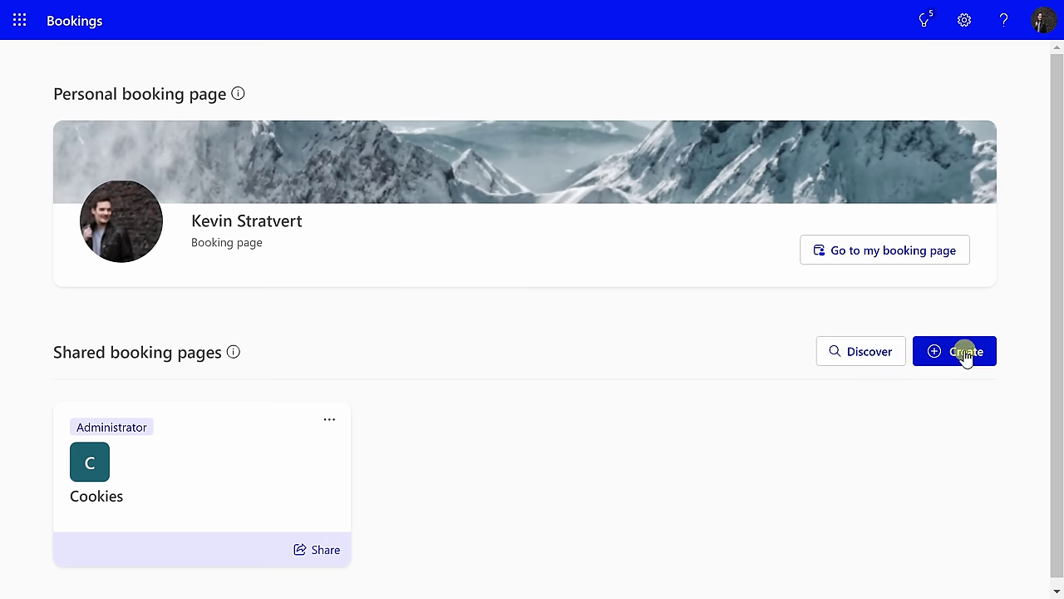
click(265, 462)
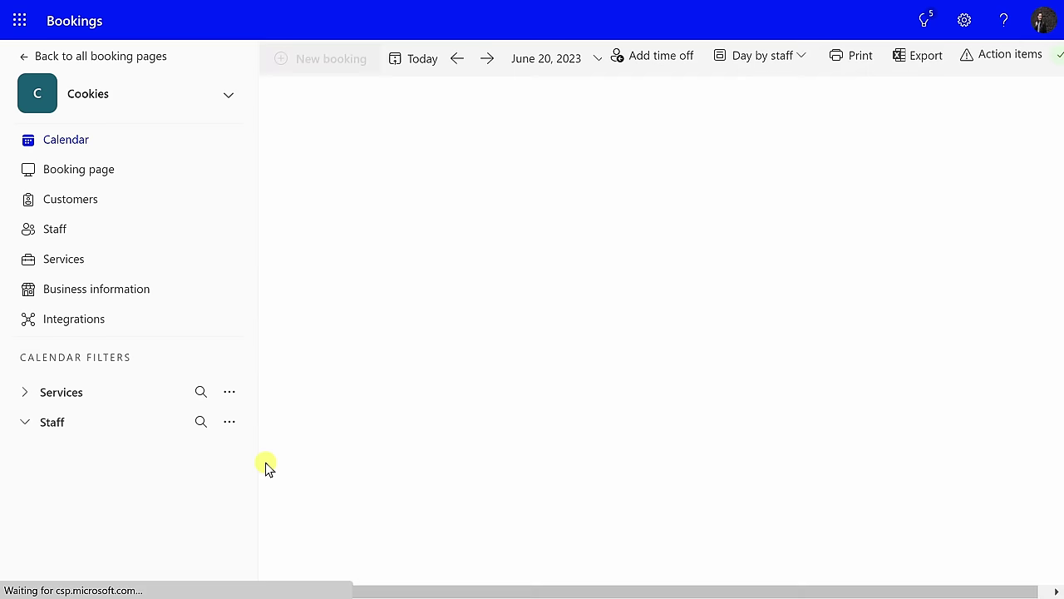
Review the Cookies Booking page and Staff settings, then its Services listing the 30-min meeting
click(90, 167)
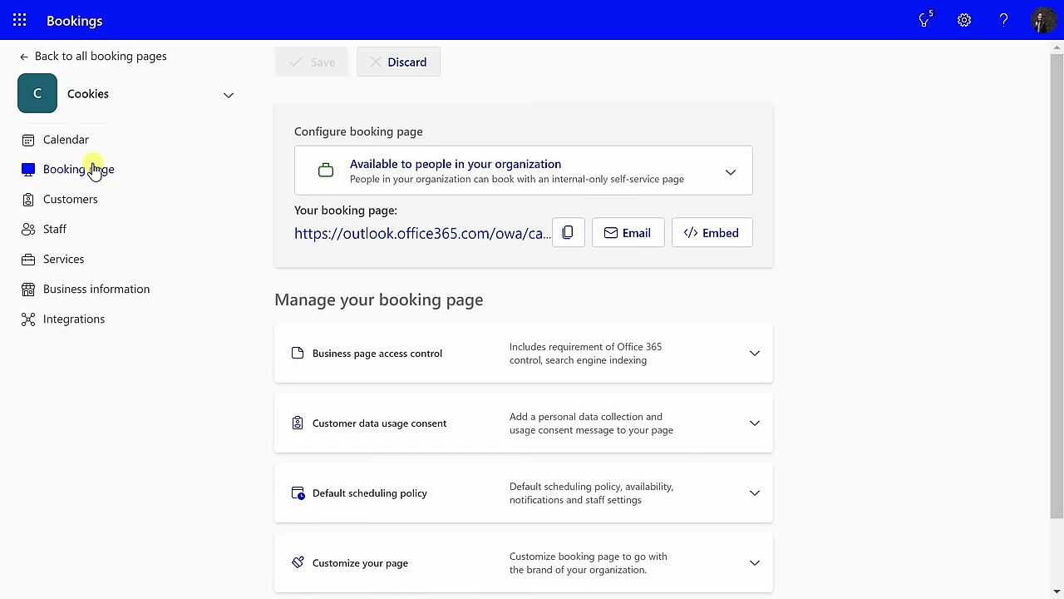
scroll(637, 344, down, 1)
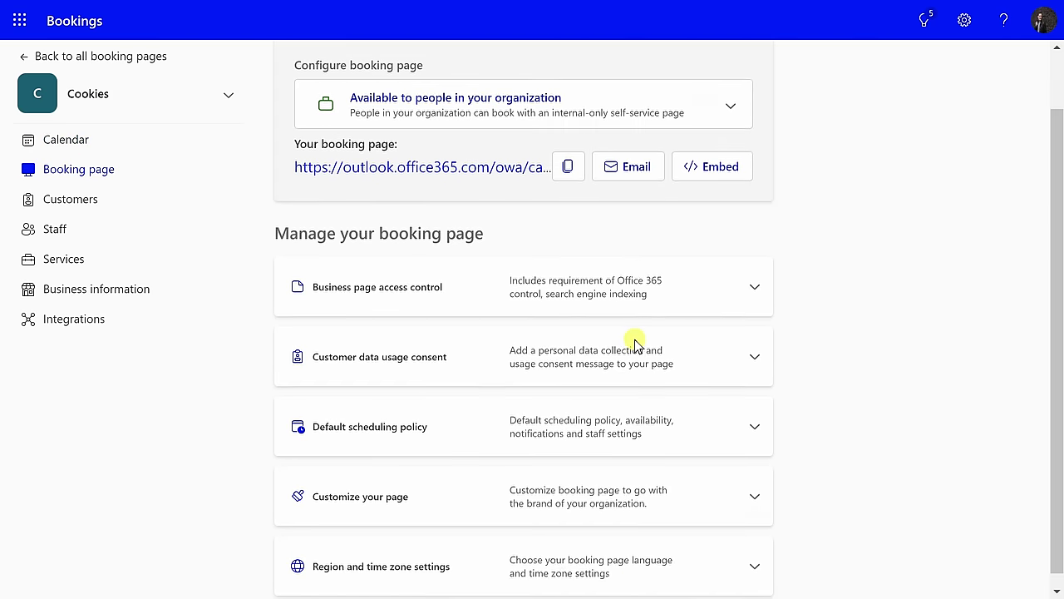
scroll(634, 340, up, 1)
click(53, 229)
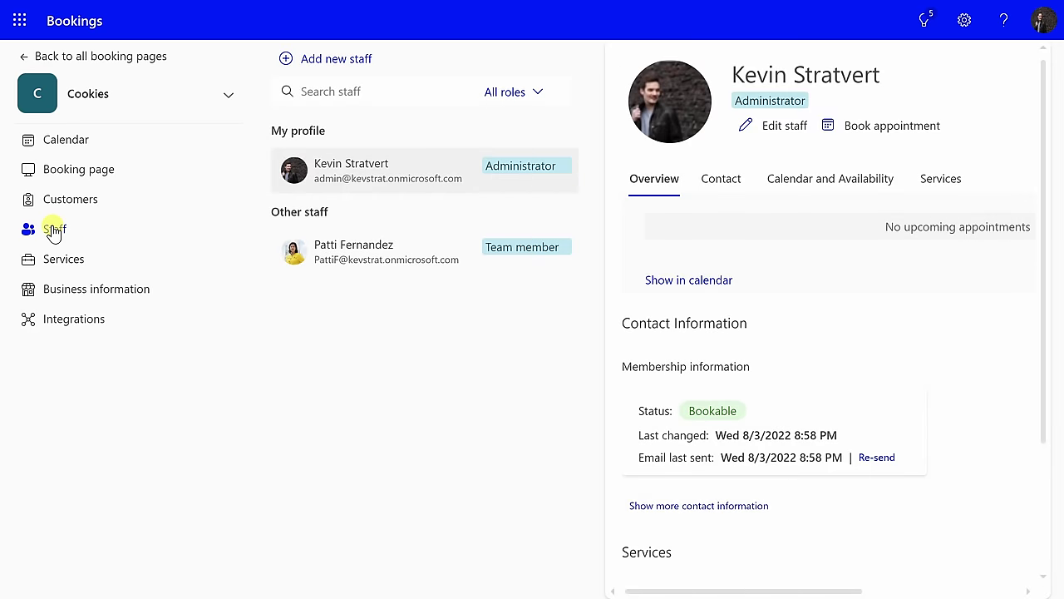
click(70, 258)
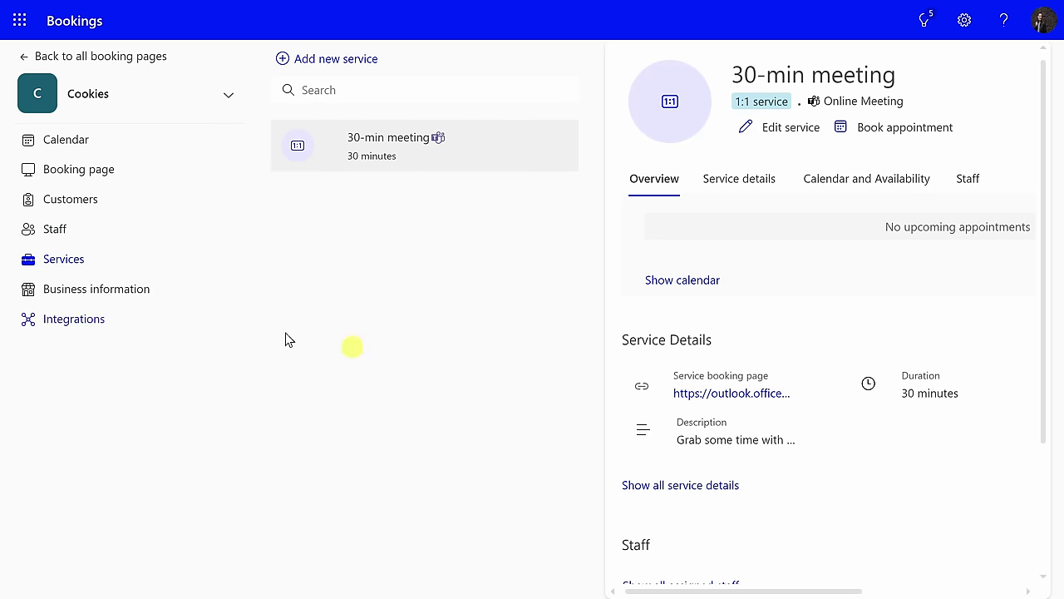